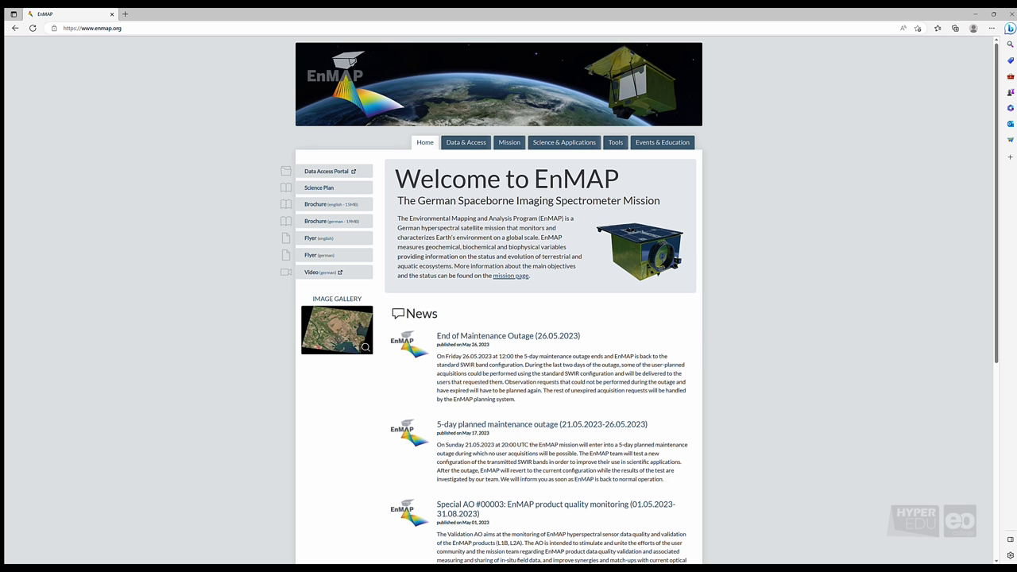
# Step: Load the planning.enmap.org site in Microsoft Edge
pyautogui.click(79, 28)
pyautogui.write('plannin')
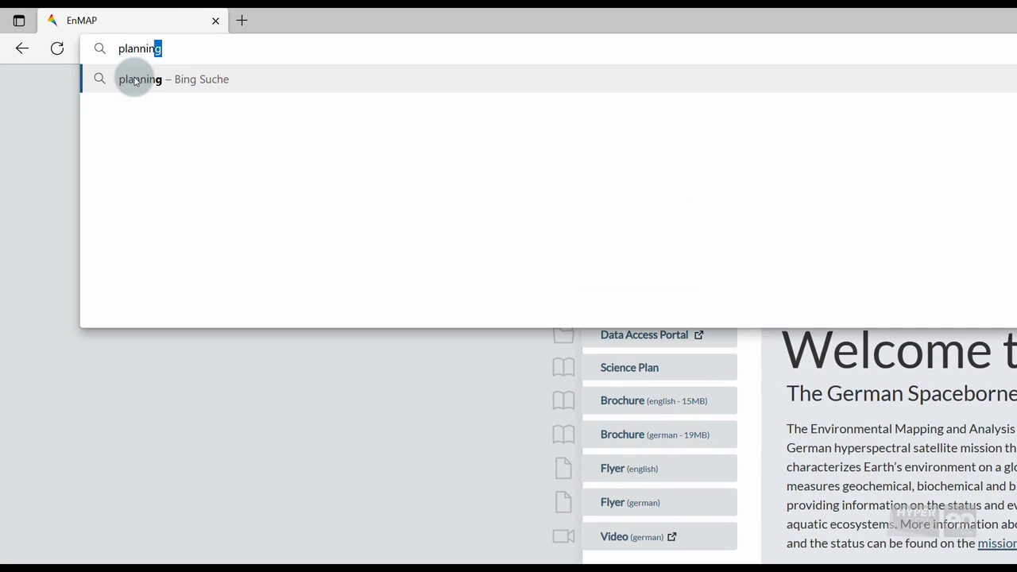
pyautogui.write('g.enmap.org')
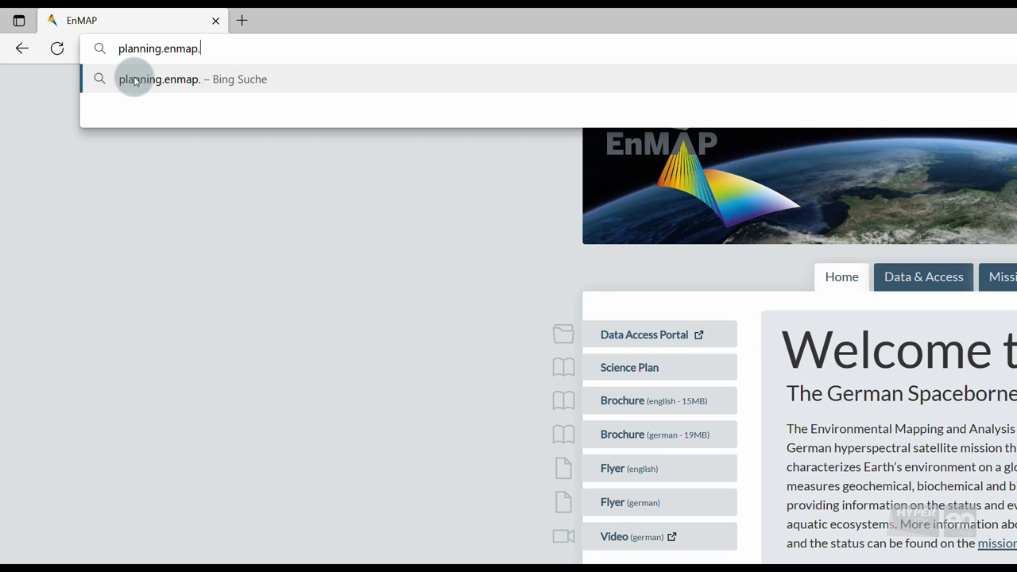
pyautogui.click(135, 79)
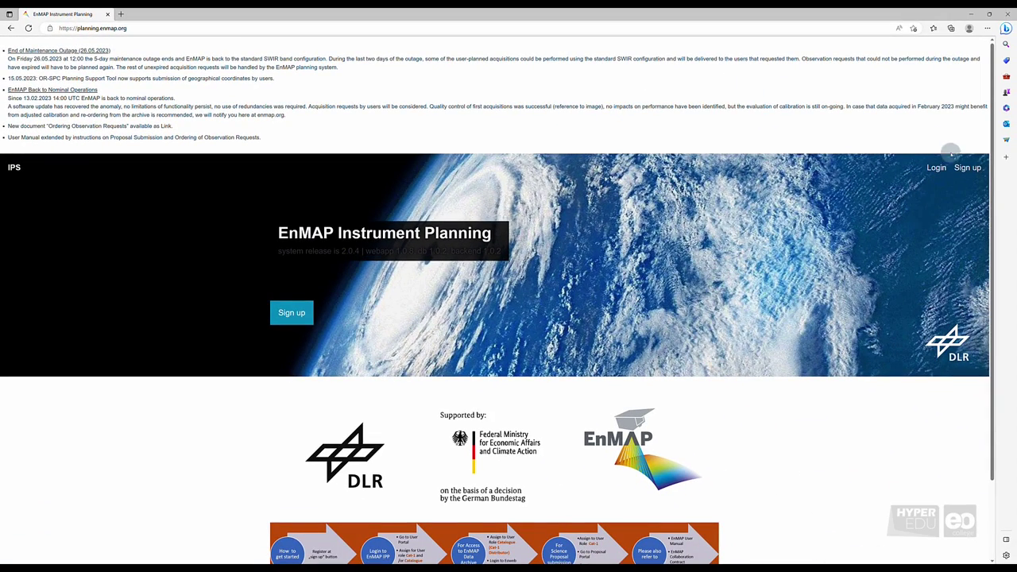
# Step: Start a sign-up with the person's first and last name, category Research and field of activity Other
pyautogui.click(956, 168)
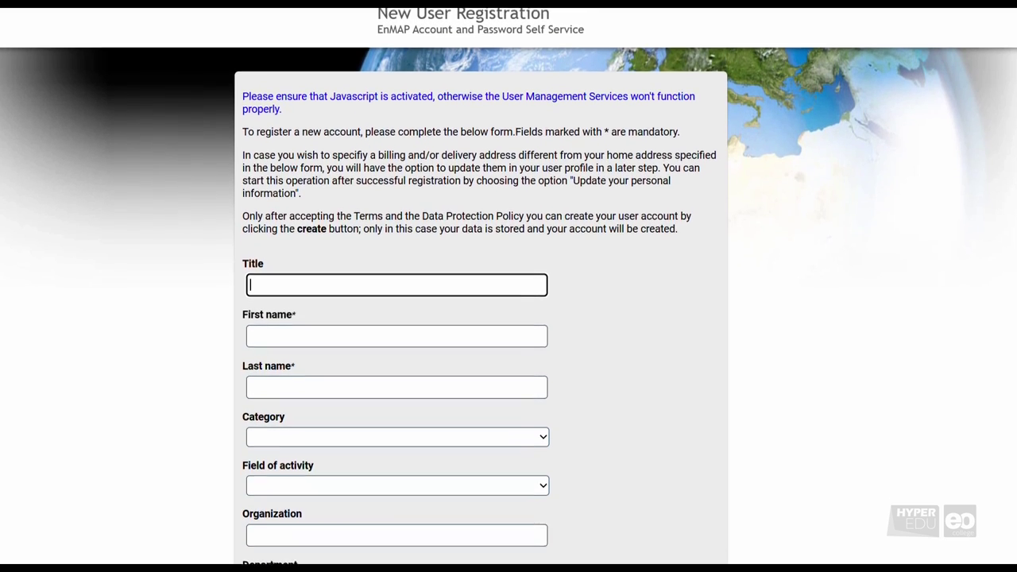
pyautogui.press('Tab')
pyautogui.write('Max')
pyautogui.press('Tab')
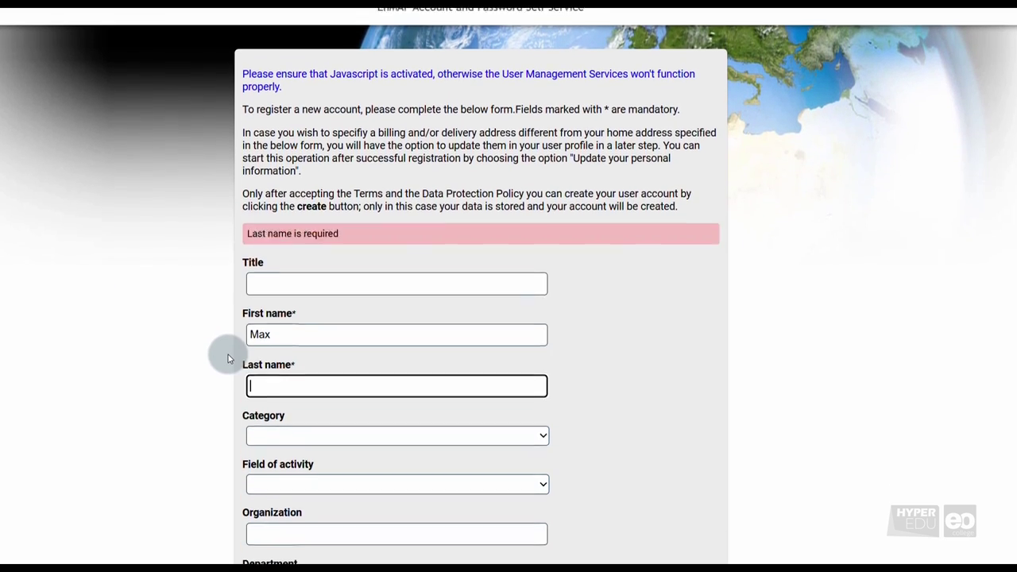
pyautogui.write('Mustermann')
pyautogui.click(302, 434)
pyautogui.click(302, 527)
pyautogui.click(313, 484)
pyautogui.scroll(-5, 346, 548)
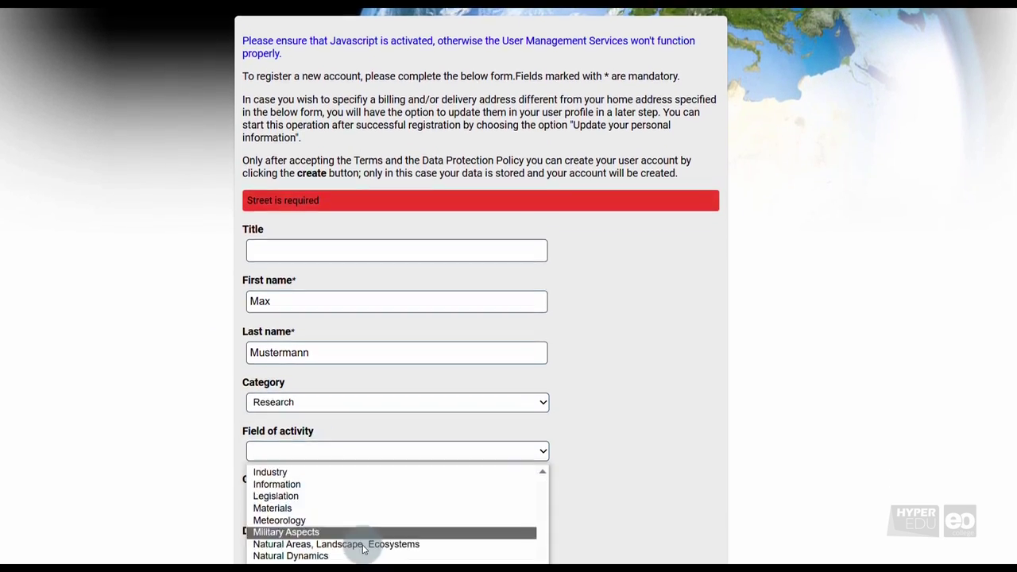
pyautogui.scroll(-3, 346, 548)
pyautogui.click(341, 552)
# Step: Enter organization Deutsches GeoForschungsZentrum Potsdam, the postal address, ZIP code and telephone number
pyautogui.click(368, 499)
pyautogui.write('Deutsches GeoFor')
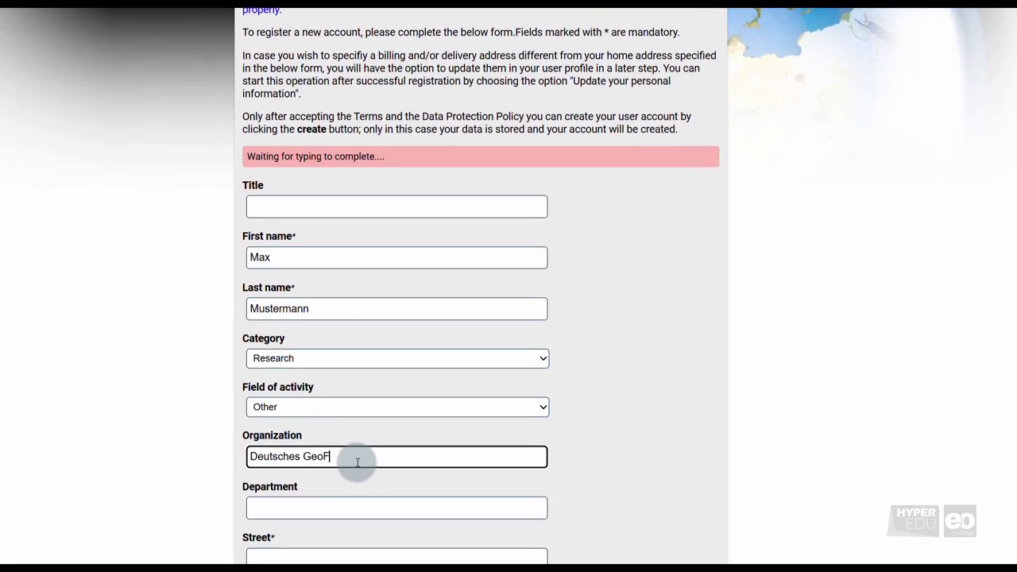
pyautogui.write('schungsZentrum Potsdam')
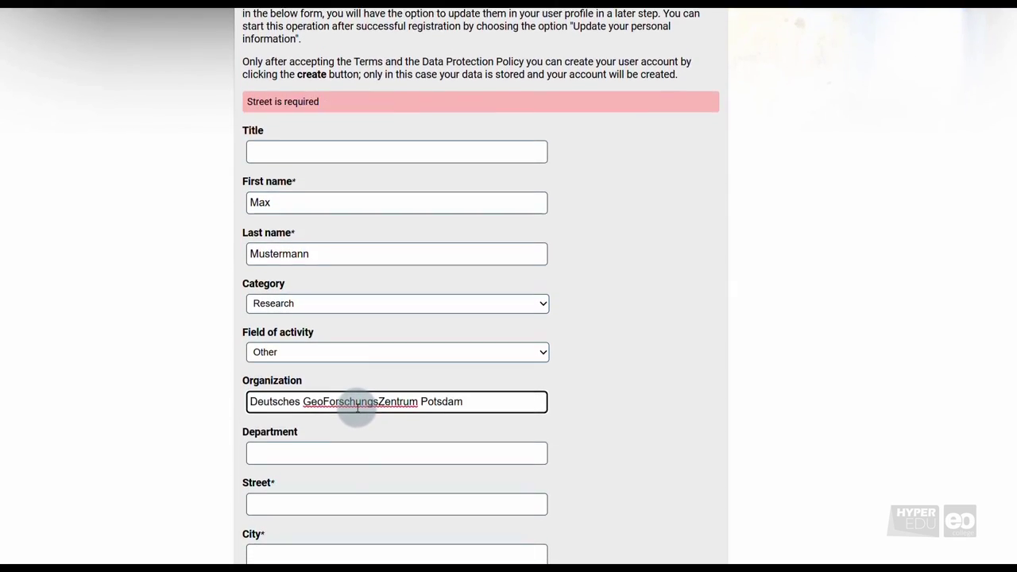
pyautogui.click(329, 502)
pyautogui.write('Telegrafenberg')
pyautogui.press('Tab')
pyautogui.write('Potsdam')
pyautogui.click(302, 191)
pyautogui.write('14473')
pyautogui.click(306, 225)
pyautogui.write('+49')
# Step: Fill in the autofilled e-mail twice, a user name and the password twice, then submit
pyautogui.click(306, 275)
pyautogui.write('m')
pyautogui.press('Down')
pyautogui.press('Return')
pyautogui.press('Tab')
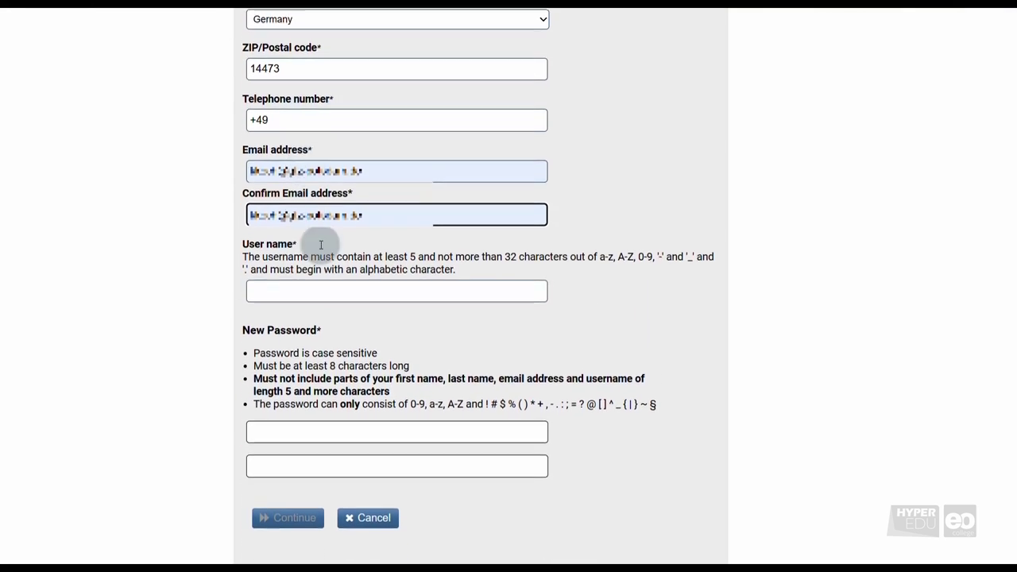
pyautogui.click(315, 289)
pyautogui.write('demo-account')
pyautogui.click(317, 424)
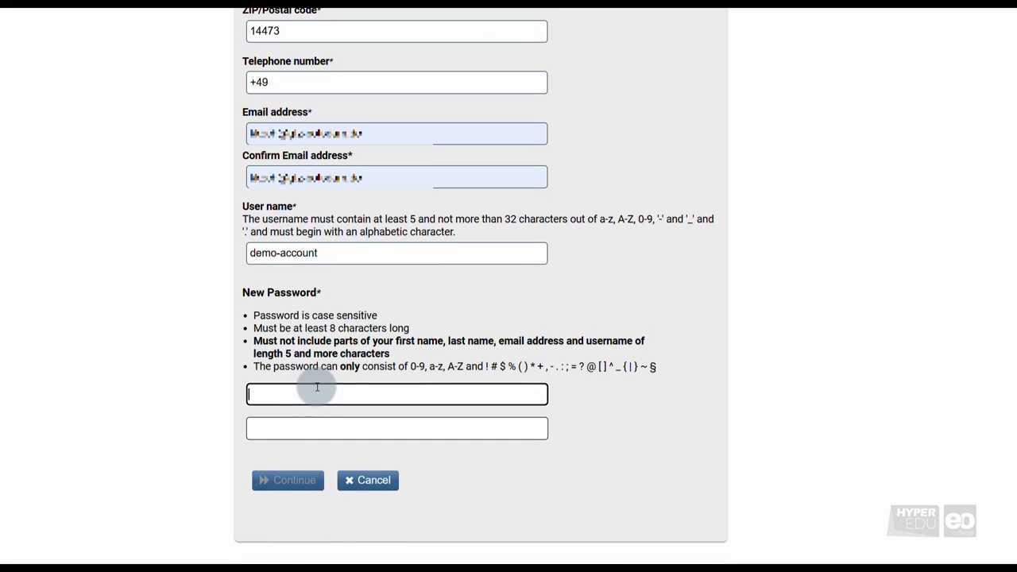
pyautogui.write('•••••••••••••••••')
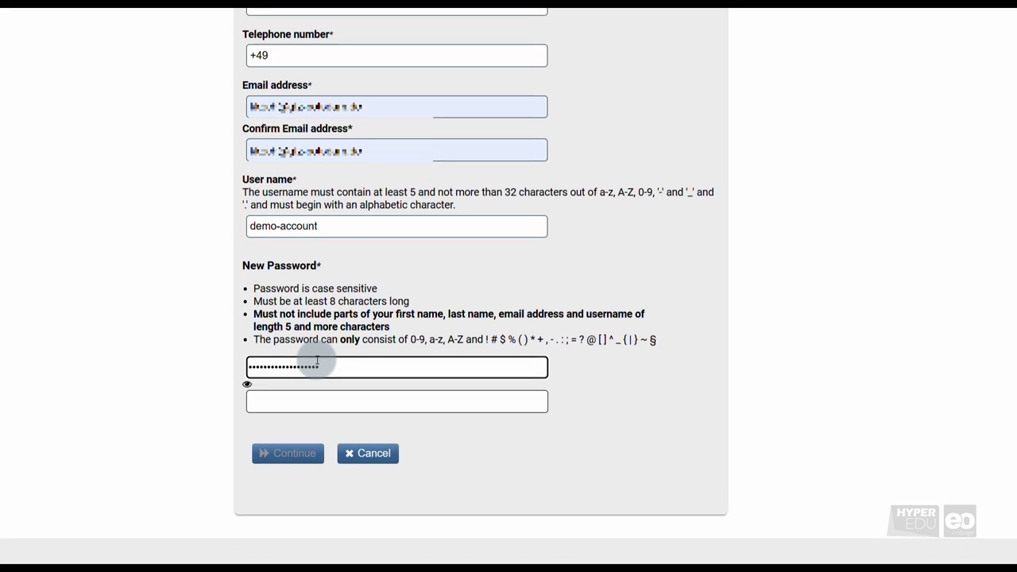
pyautogui.write('•••••••')
pyautogui.click(320, 399)
pyautogui.write('••••••••••••••••••••••••')
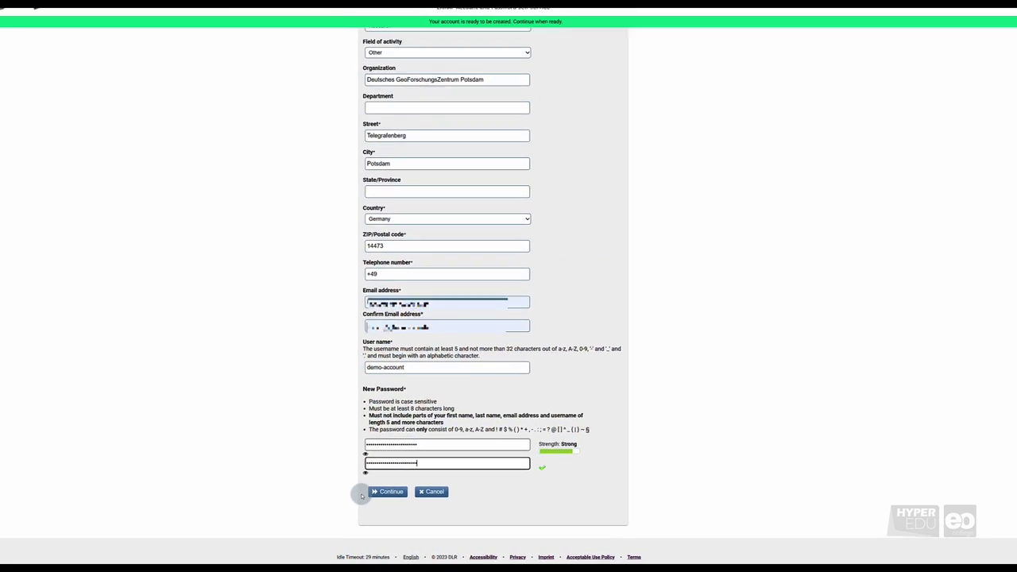
pyautogui.click(385, 497)
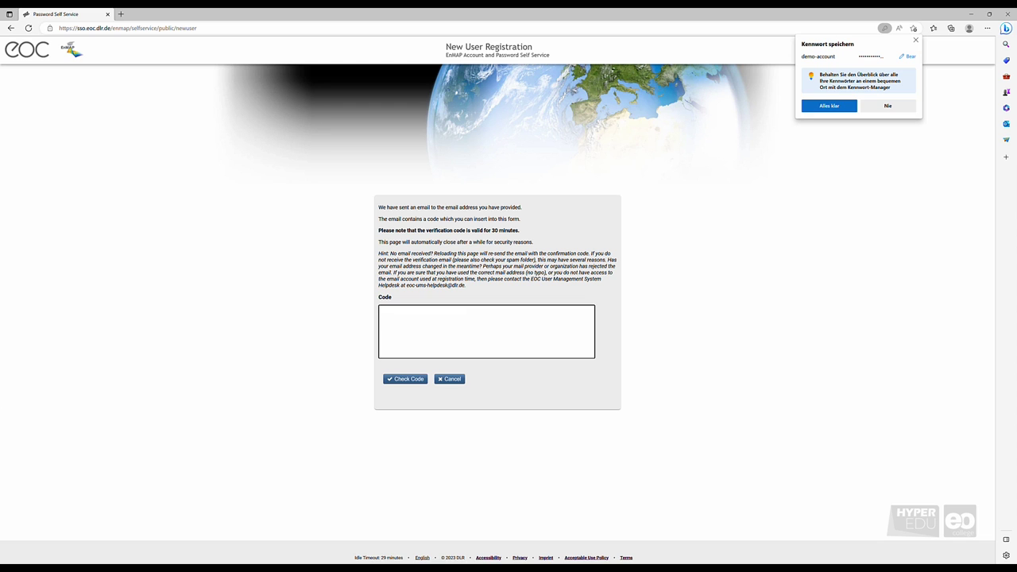
# Step: Decline saving the password, paste the e-mailed verification code, check it and continue
pyautogui.hotkey('alt', 'Tab')
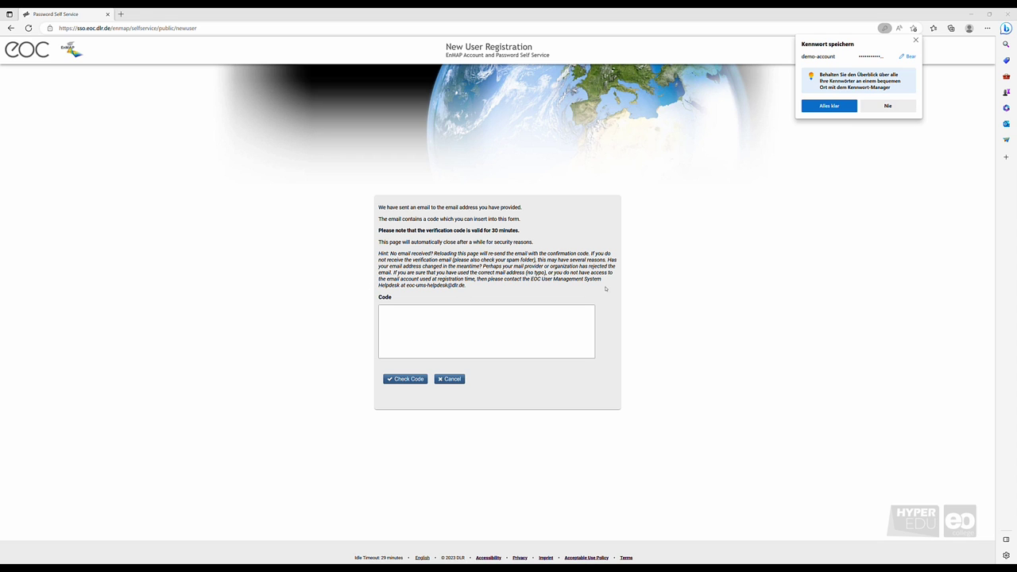
pyautogui.click(909, 108)
pyautogui.click(541, 321)
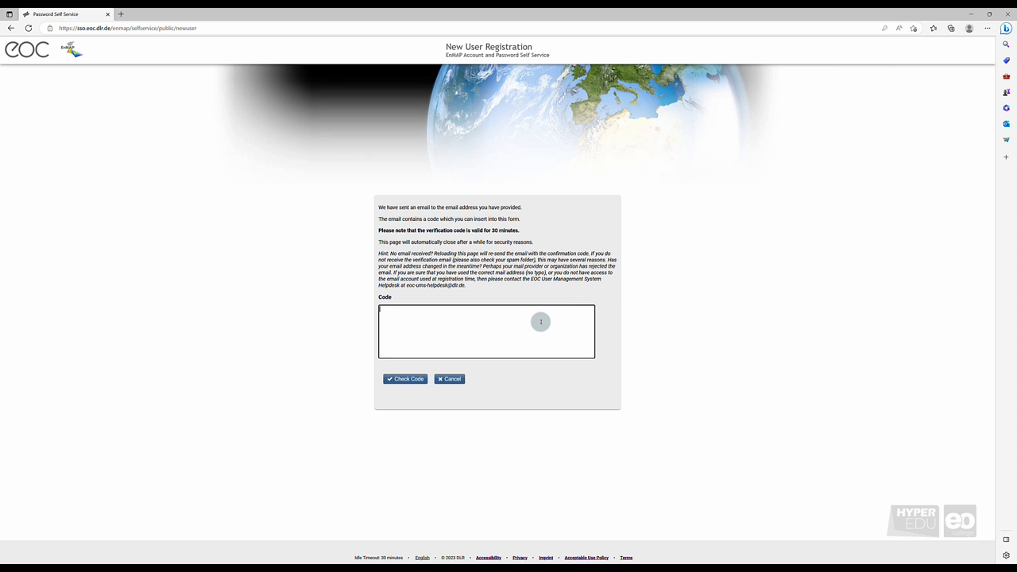
pyautogui.click(403, 383)
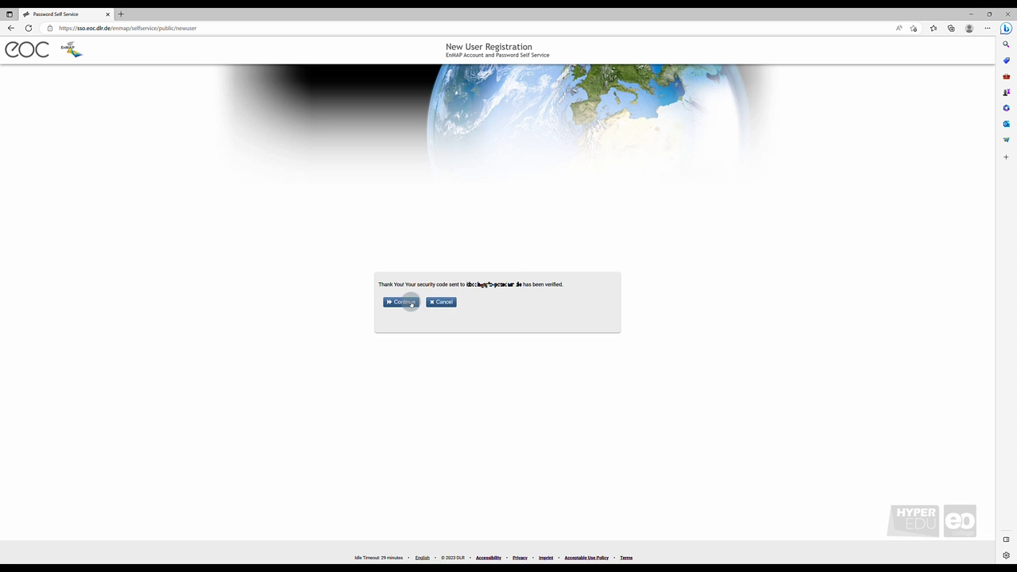
pyautogui.click(410, 303)
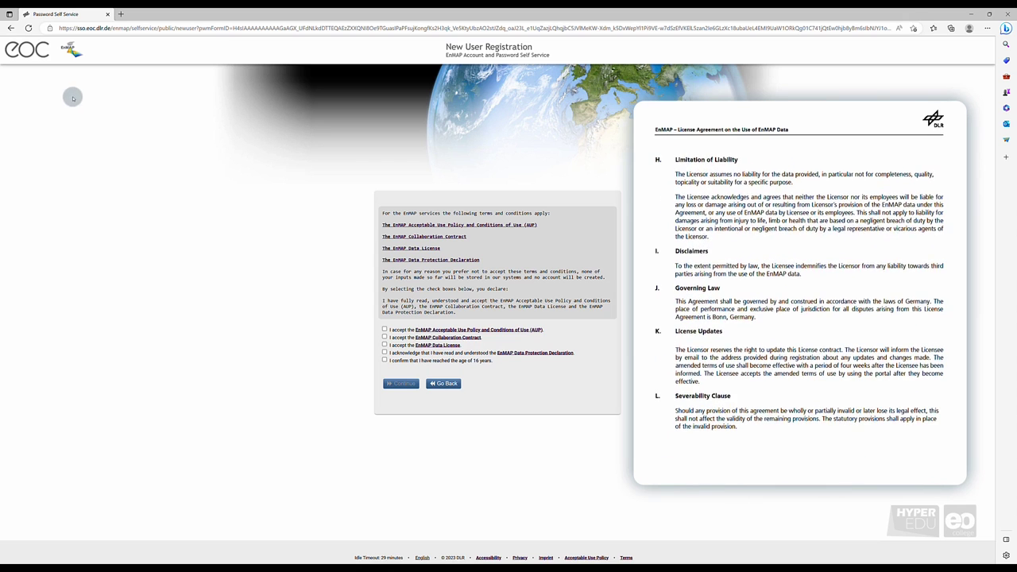
# Step: Accept the use policy, collaboration contract, data license, data protection and age-16 terms, then proceed
pyautogui.click(385, 329)
pyautogui.click(385, 337)
pyautogui.click(385, 345)
pyautogui.click(384, 352)
pyautogui.click(385, 360)
pyautogui.click(395, 384)
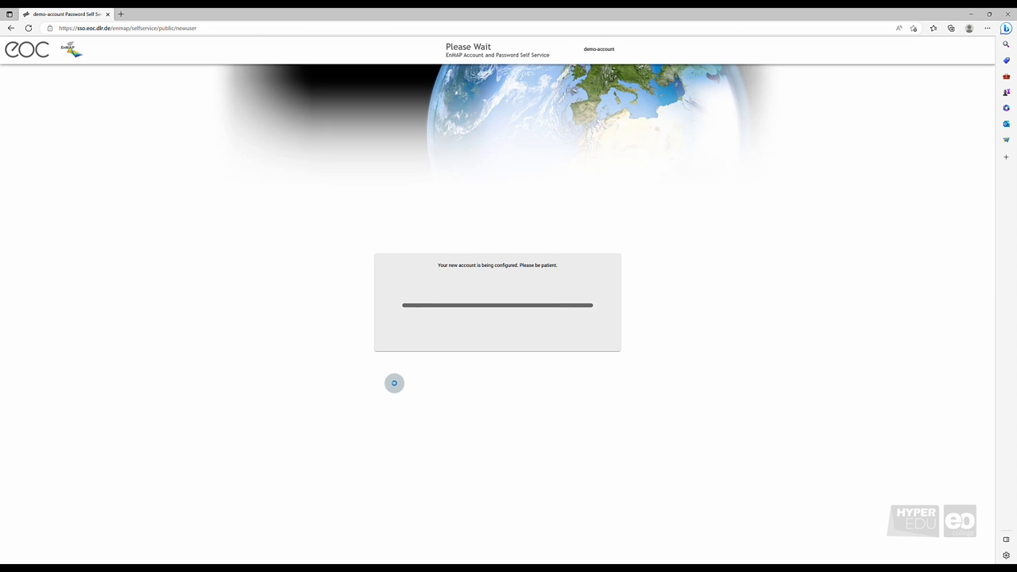
# Step: Go on to the planning site and log in with the new account's user name and password
pyautogui.click(407, 299)
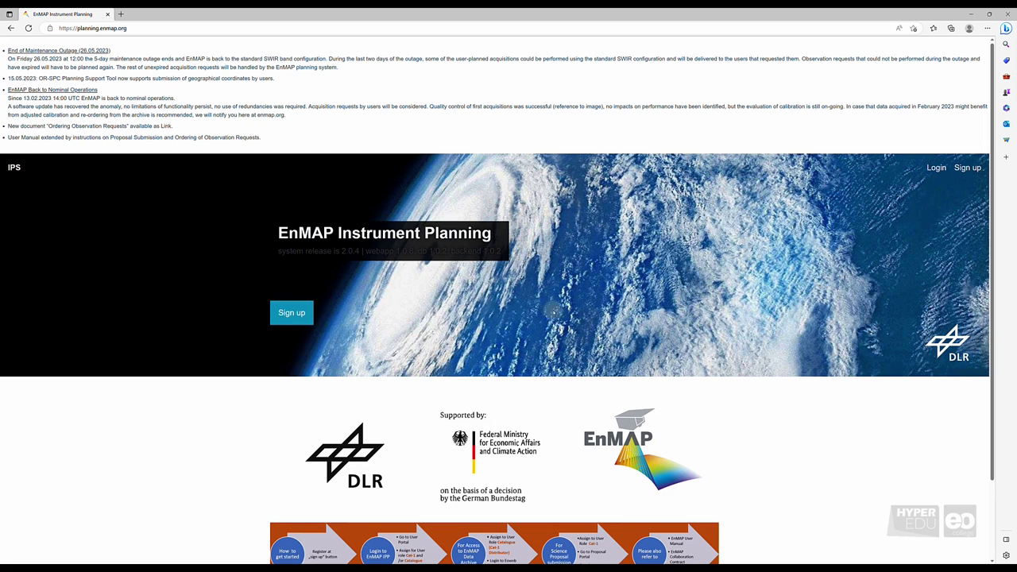
pyautogui.click(933, 169)
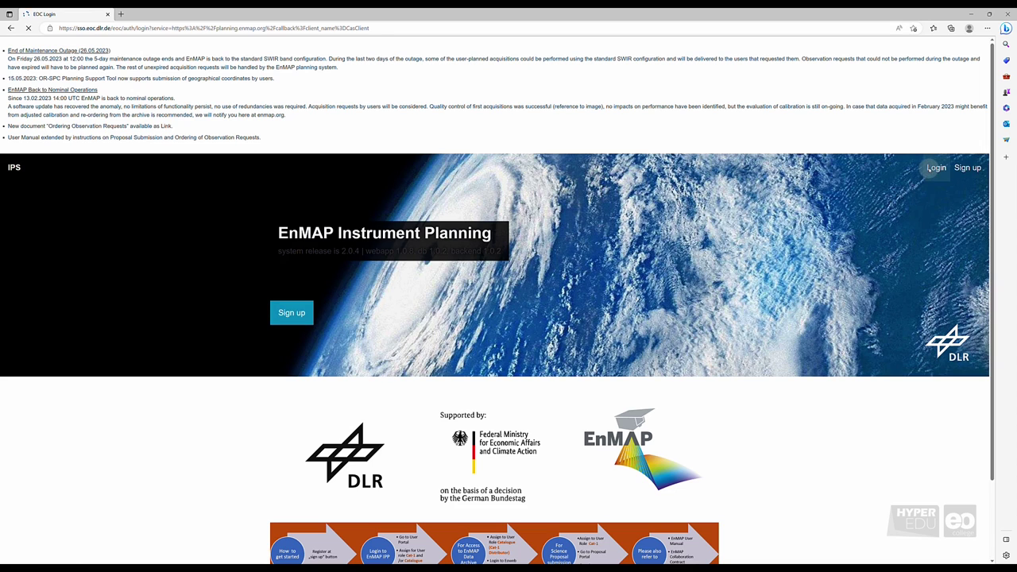
pyautogui.write('demo-account')
pyautogui.press('Tab')
pyautogui.write('************************')
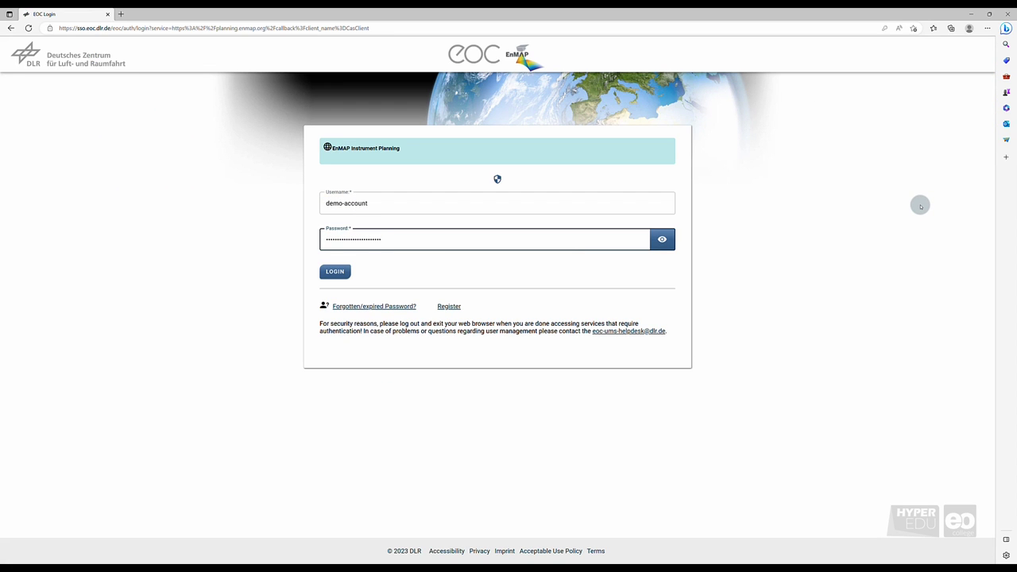
pyautogui.press('Return')
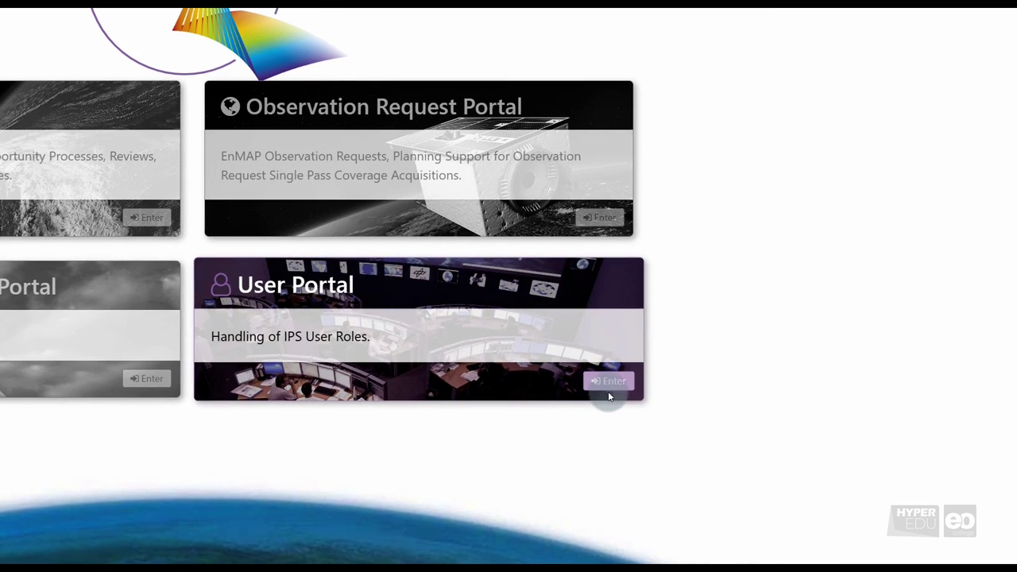
# Step: Enter the User Portal from its card on the portals home page
pyautogui.click(609, 390)
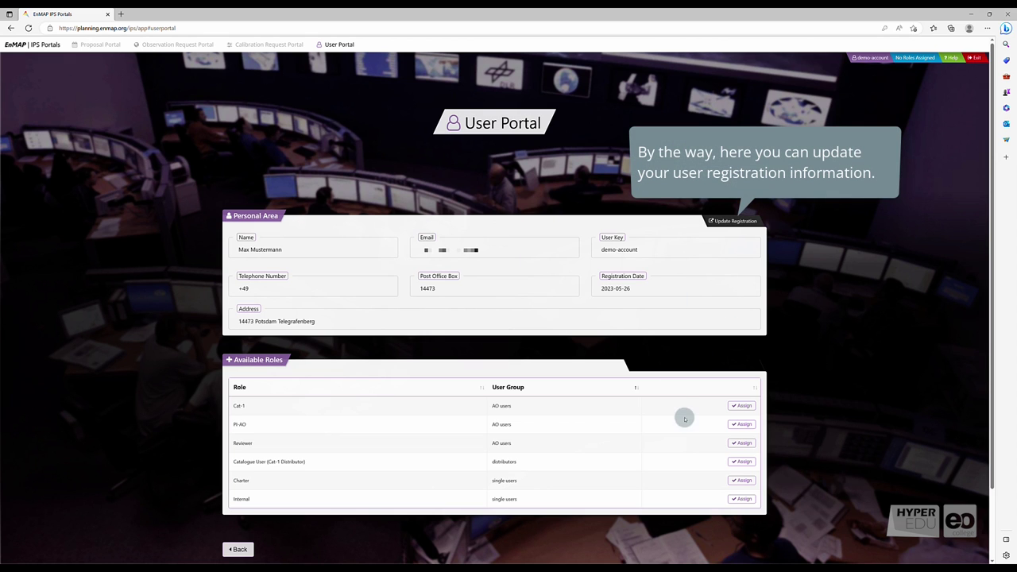
# Step: Assign and confirm Cat-1 requests for AO processes A00003, A00002 and A00001
pyautogui.click(741, 406)
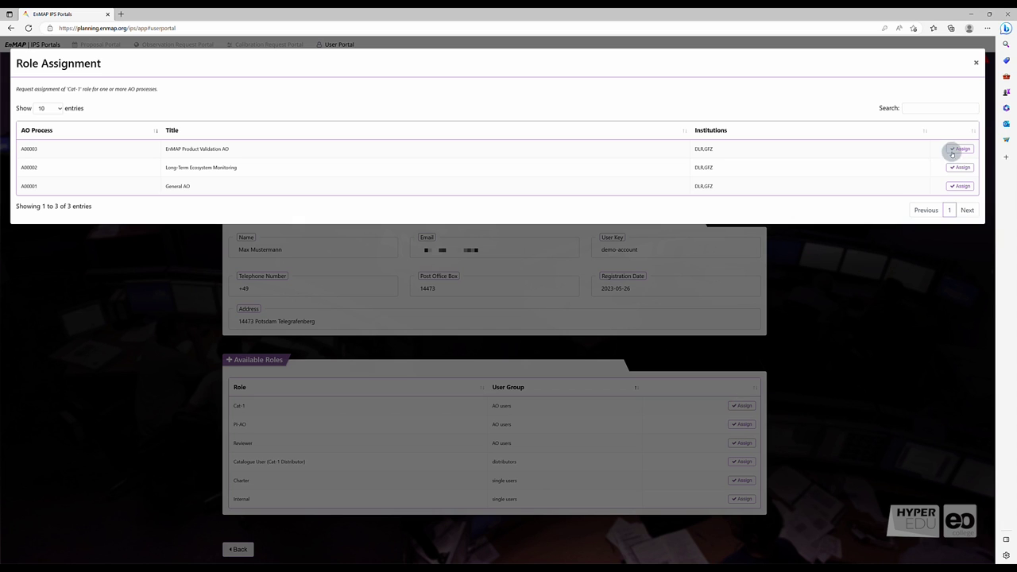
pyautogui.click(961, 148)
pyautogui.click(527, 157)
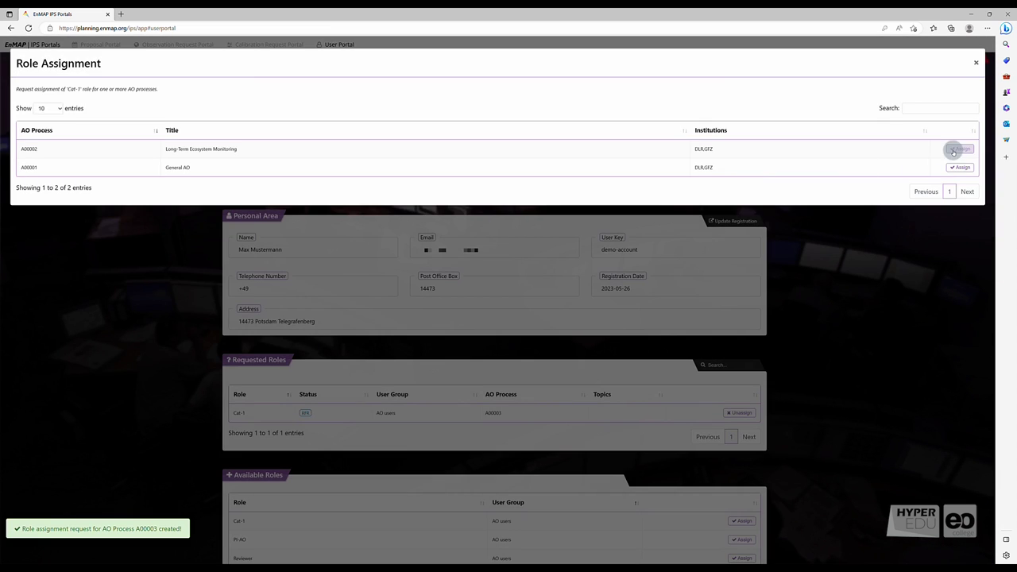
pyautogui.click(958, 149)
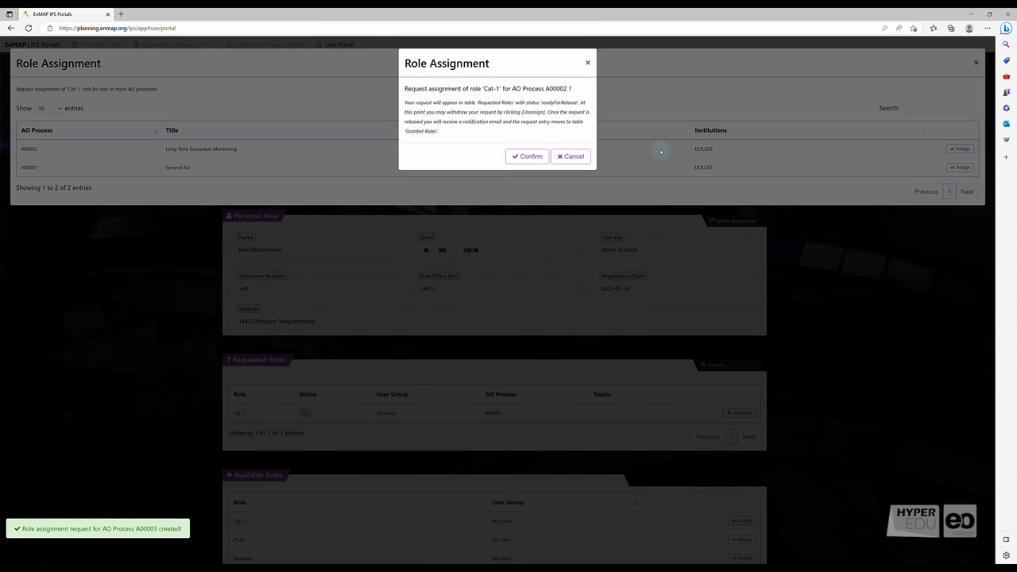
pyautogui.click(560, 156)
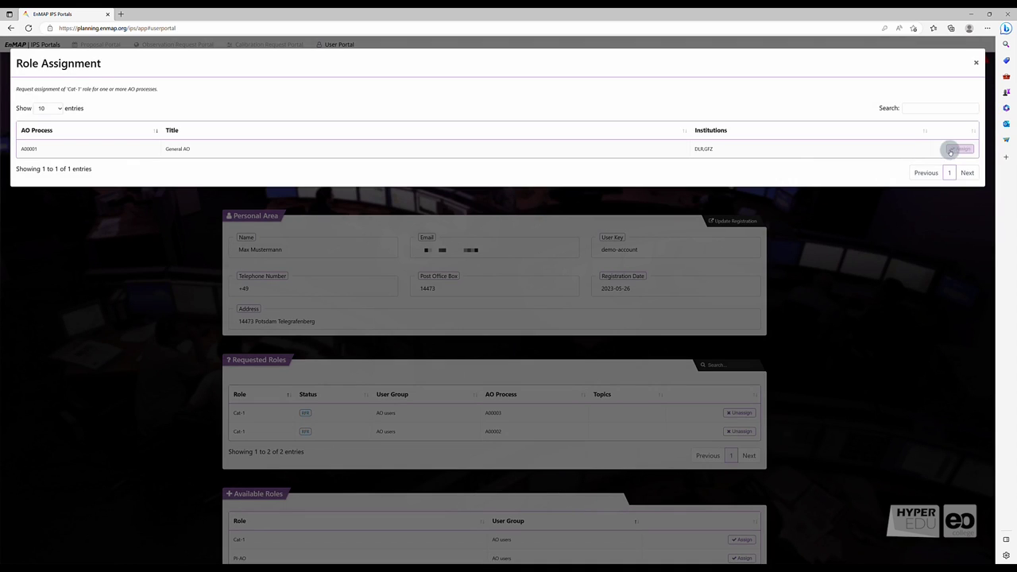
pyautogui.click(959, 149)
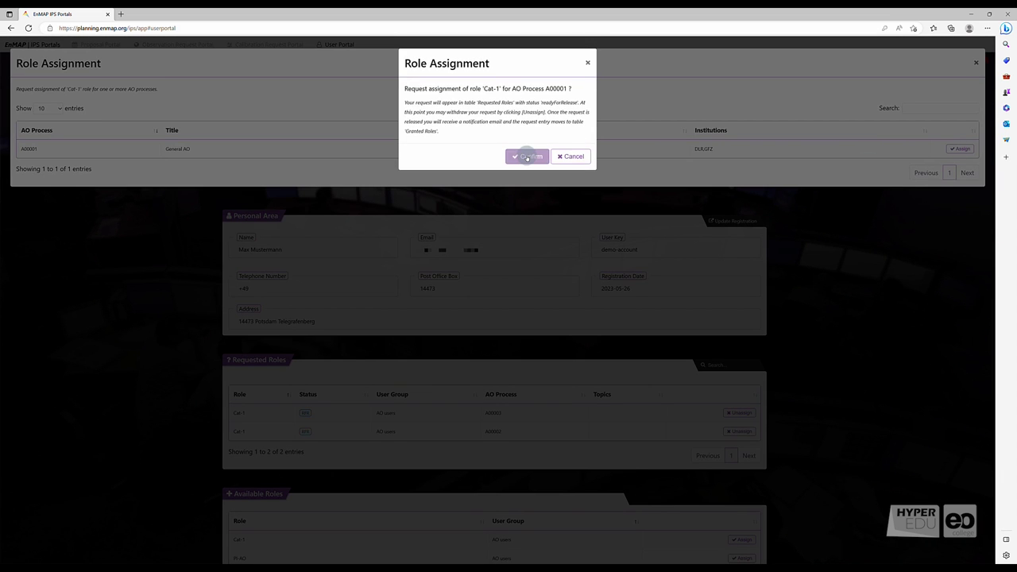
pyautogui.click(527, 157)
# Step: Close the empty AO list, then assign and confirm the Catalogue User (Cat-1 Distributor) role
pyautogui.click(772, 325)
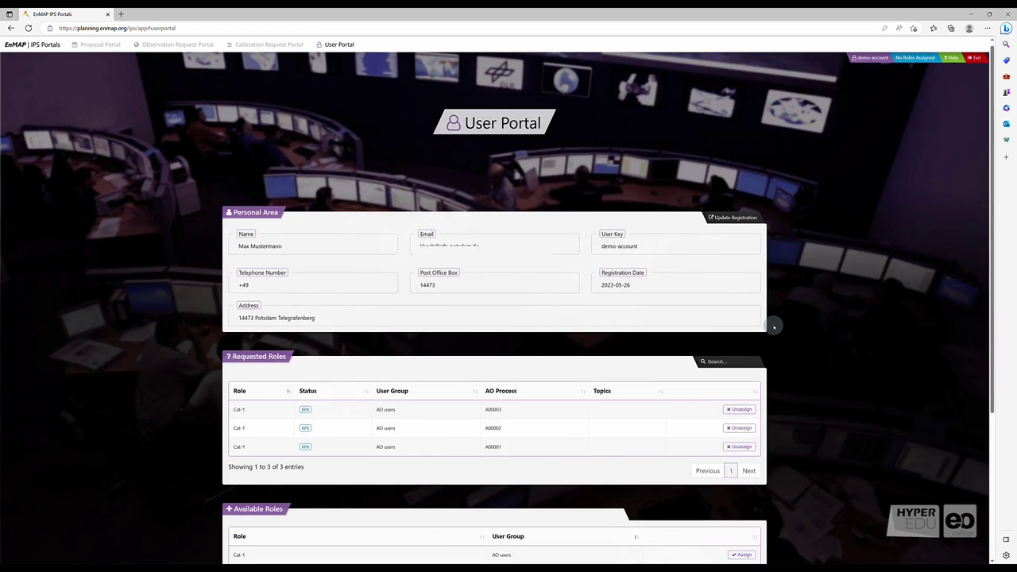
pyautogui.scroll(-3, 773, 326)
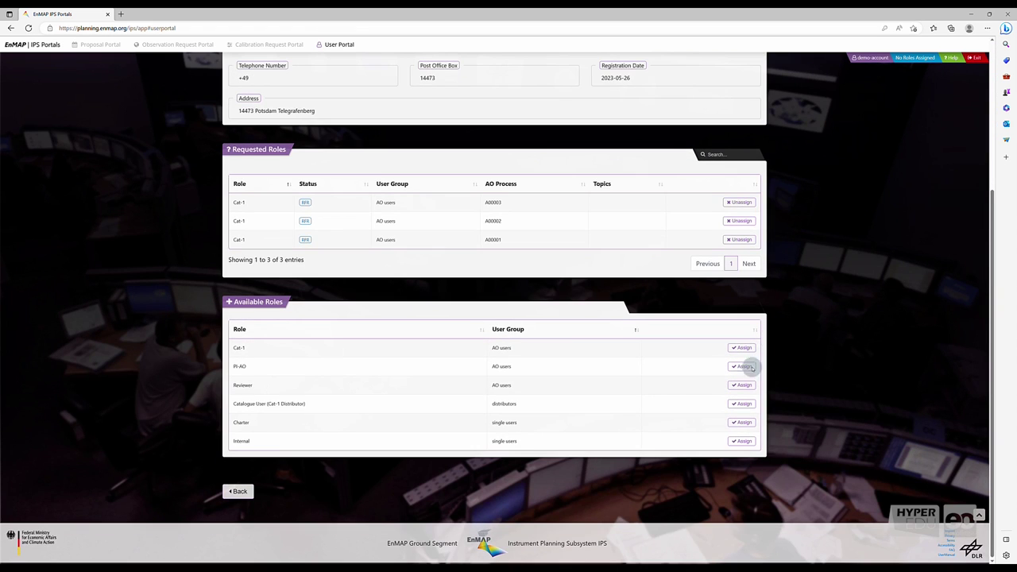
pyautogui.click(741, 405)
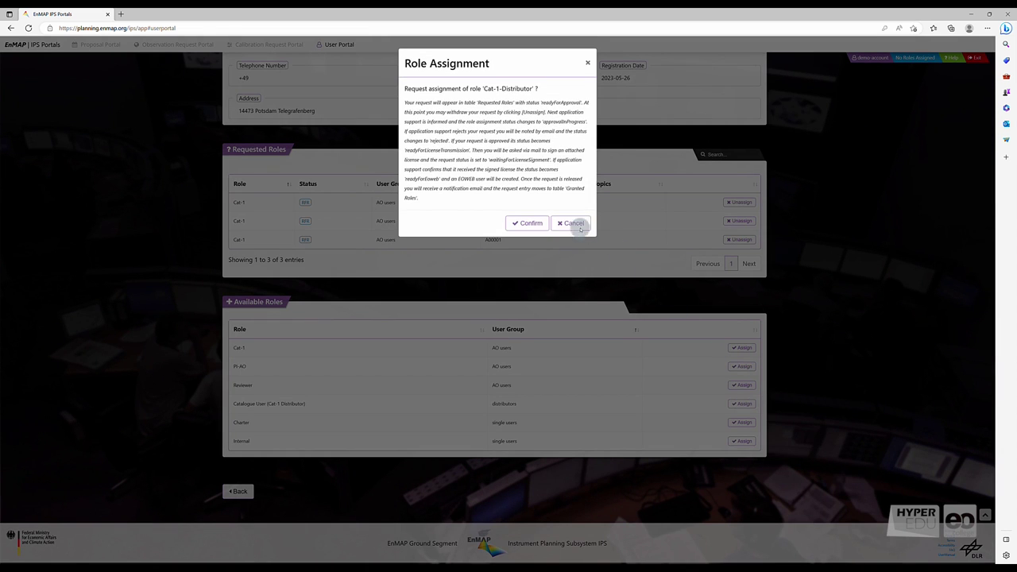
pyautogui.click(530, 223)
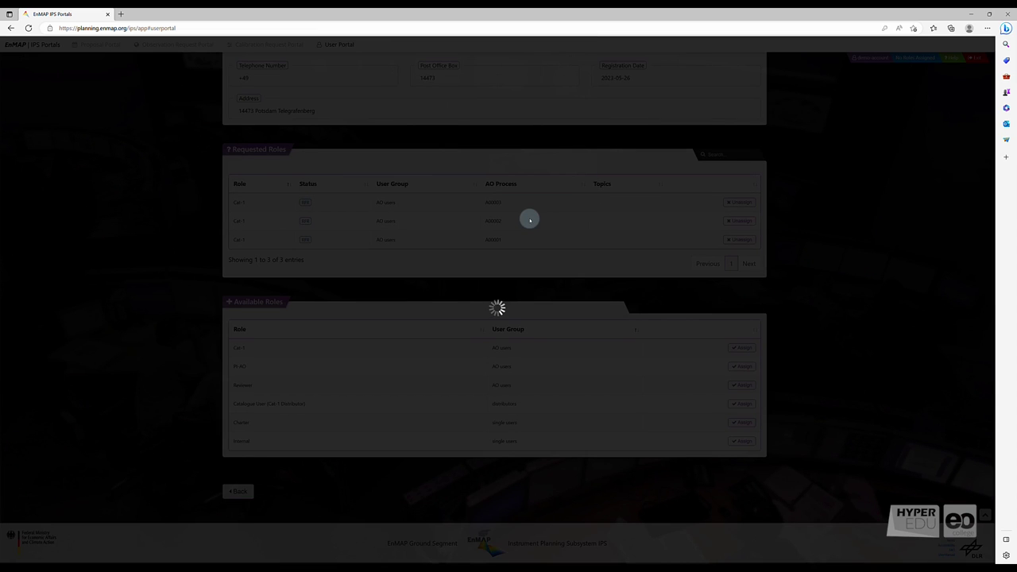
pyautogui.scroll(2, 806, 284)
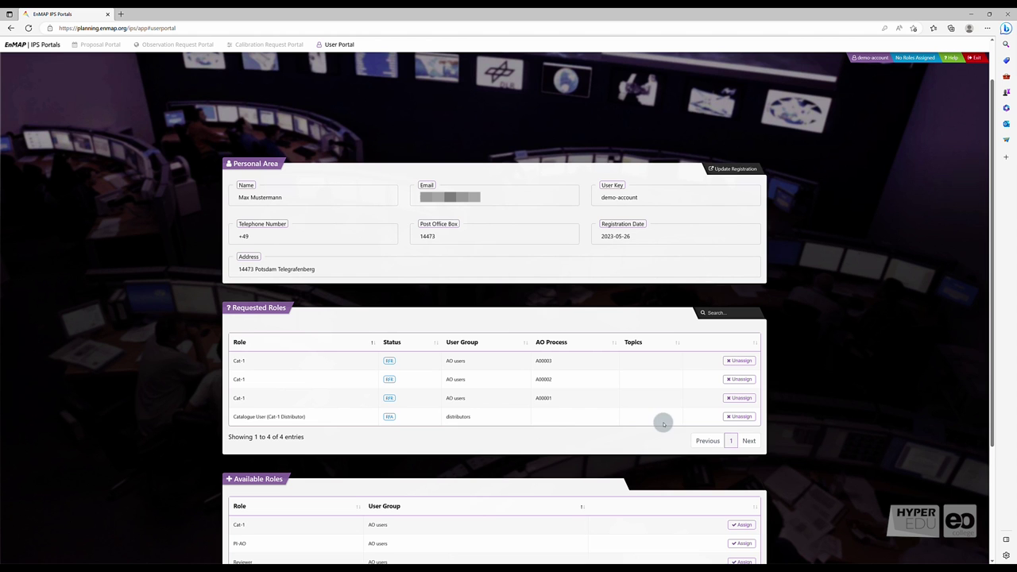
# Step: Go back to the IPS Portals home page and dismiss the Role Selection notice
pyautogui.scroll(-2, 649, 415)
pyautogui.click(231, 491)
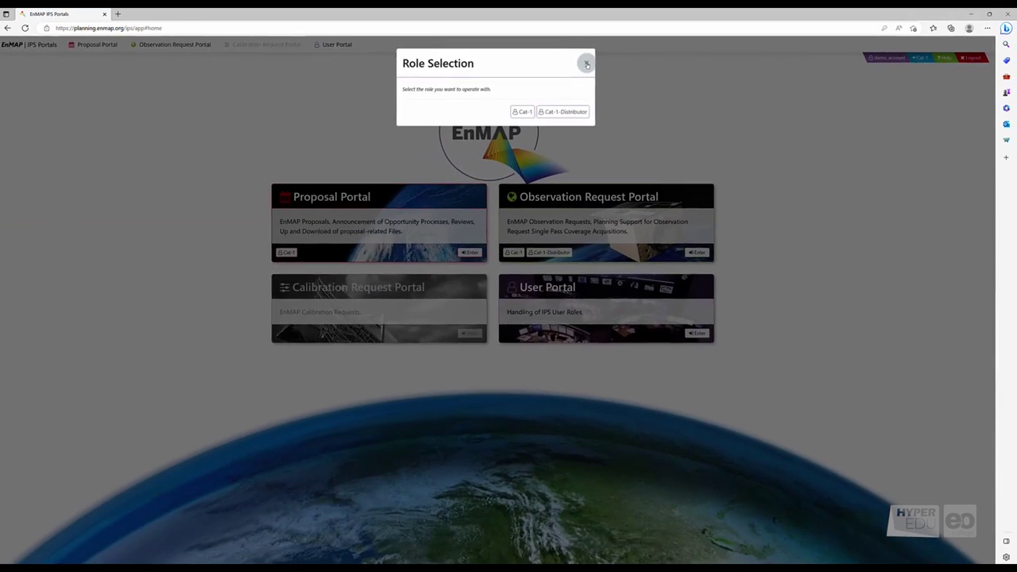
pyautogui.click(586, 64)
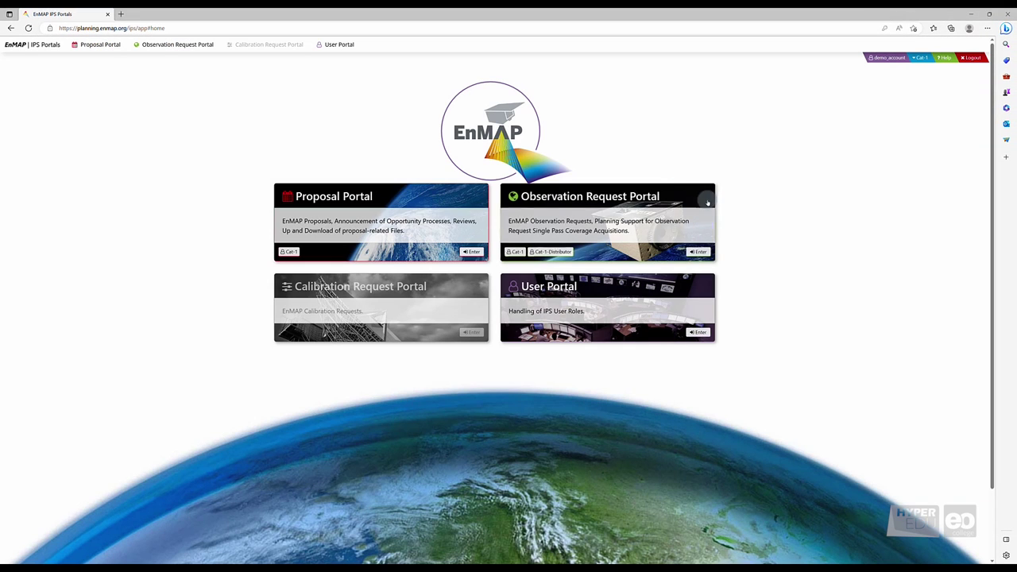